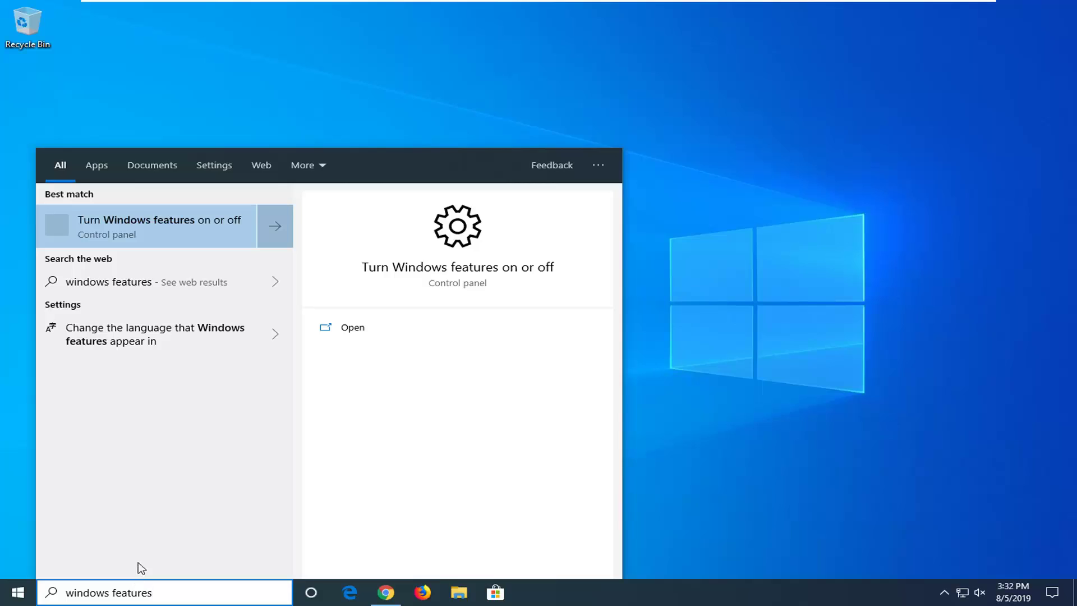
Open 'Turn Windows features on or off' from the Windows Search results
left_click(157, 236)
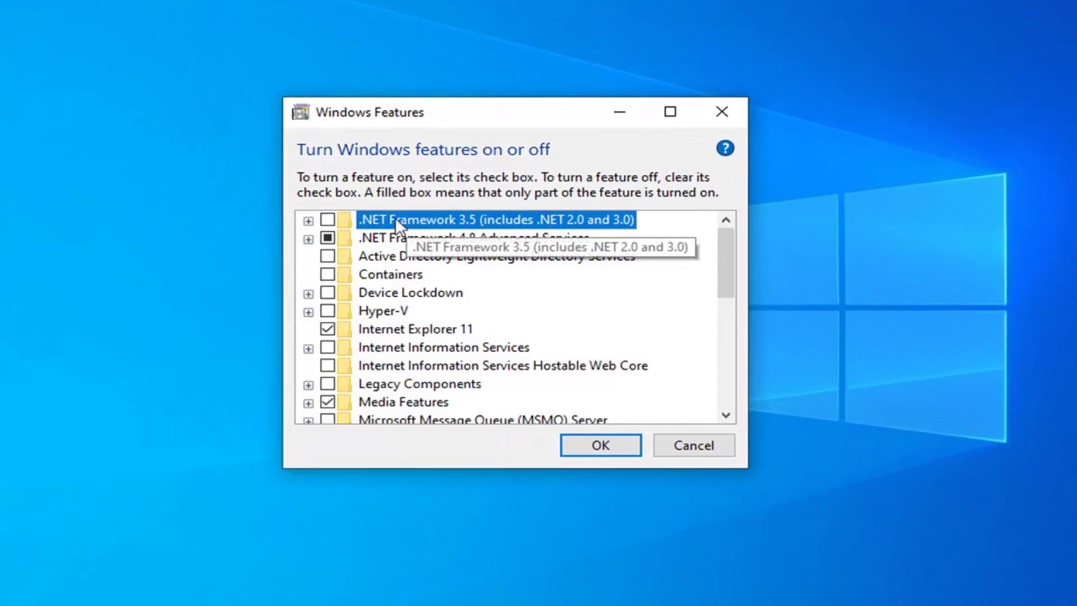
Tick .NET Framework 3.5 and confirm the feature change with OK
left_click(328, 218)
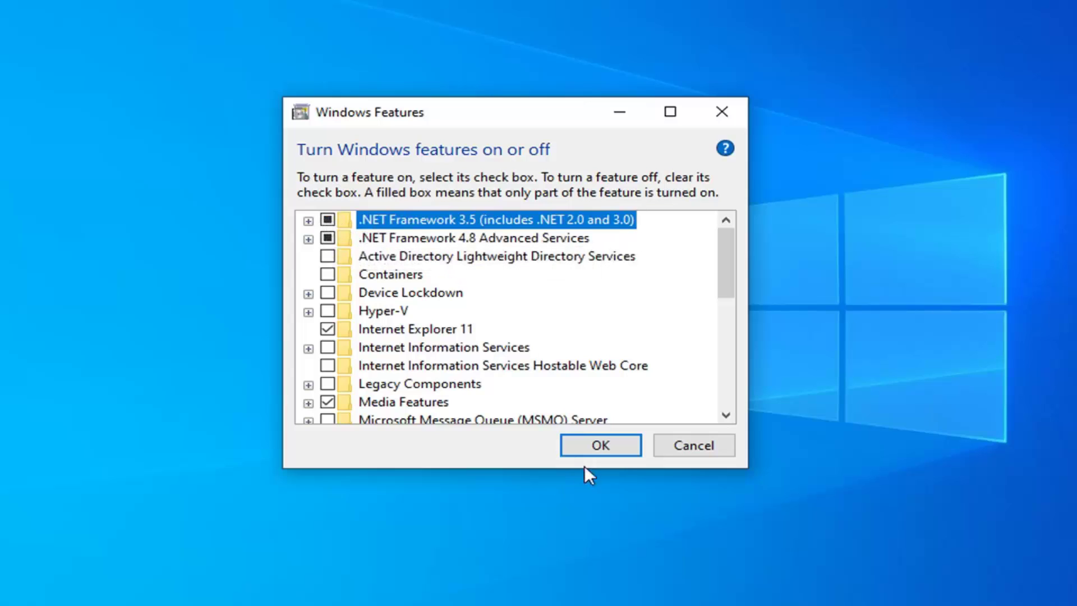
left_click(606, 443)
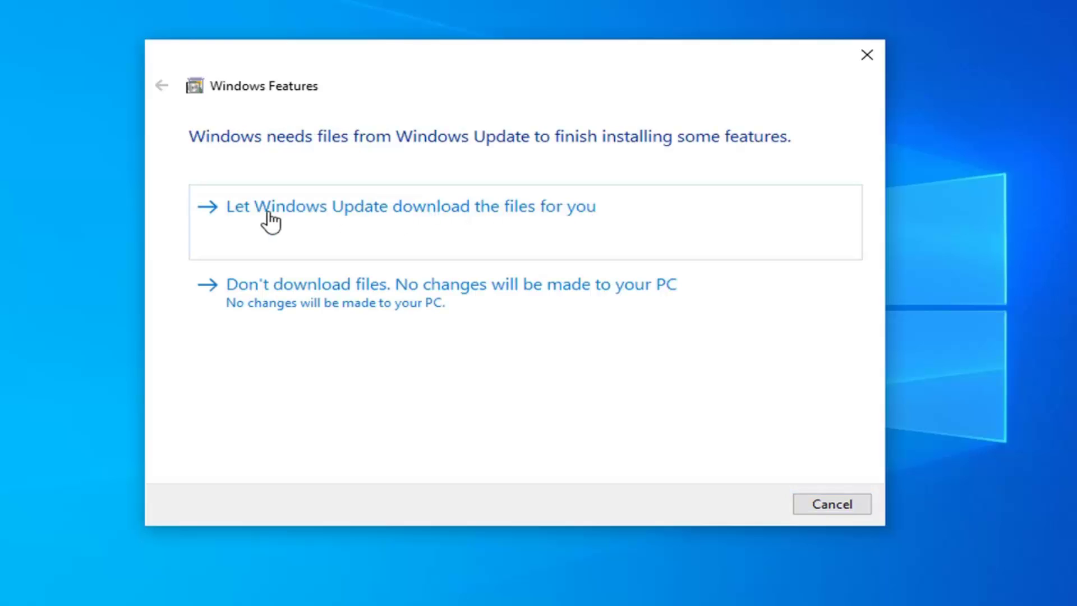
Let Windows Update download the .NET Framework 3.5 files, then close the finished dialog
left_click(524, 211)
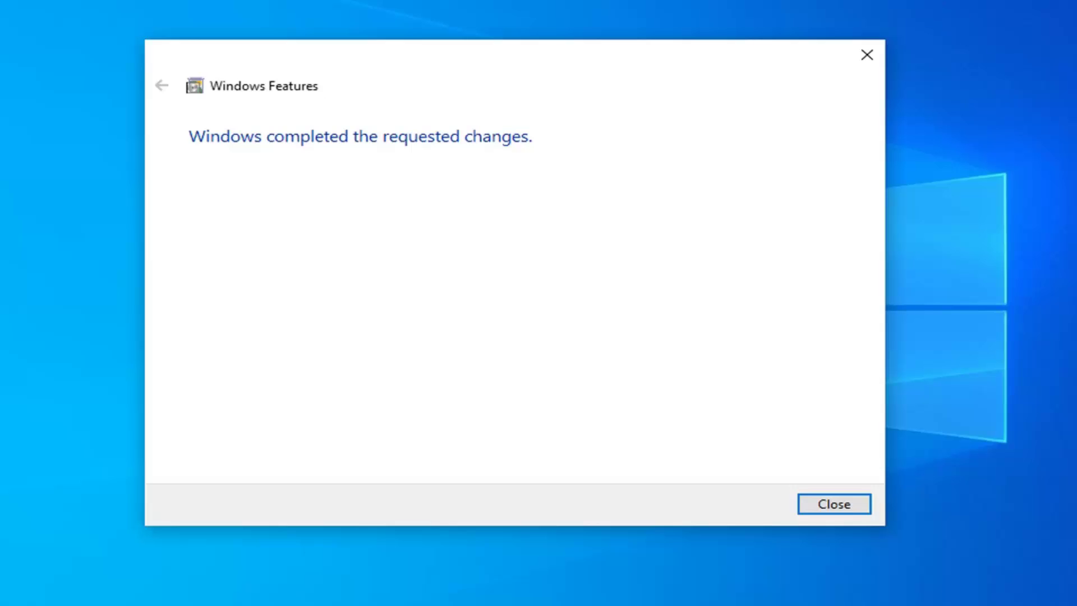
left_click(834, 504)
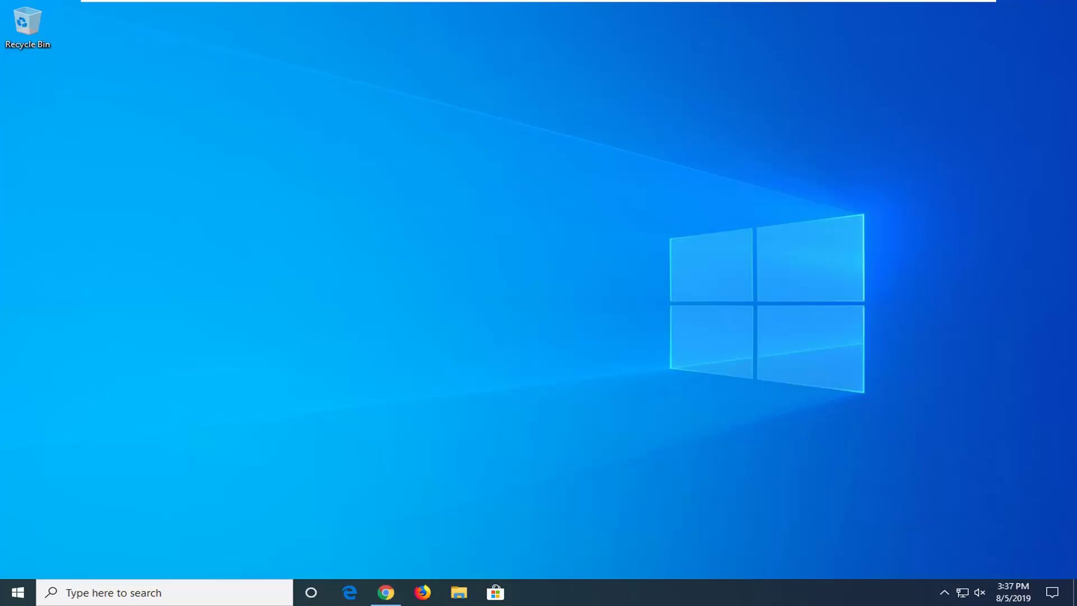
Search for regedit and run Registry Editor as administrator
left_click(18, 594)
type("r")
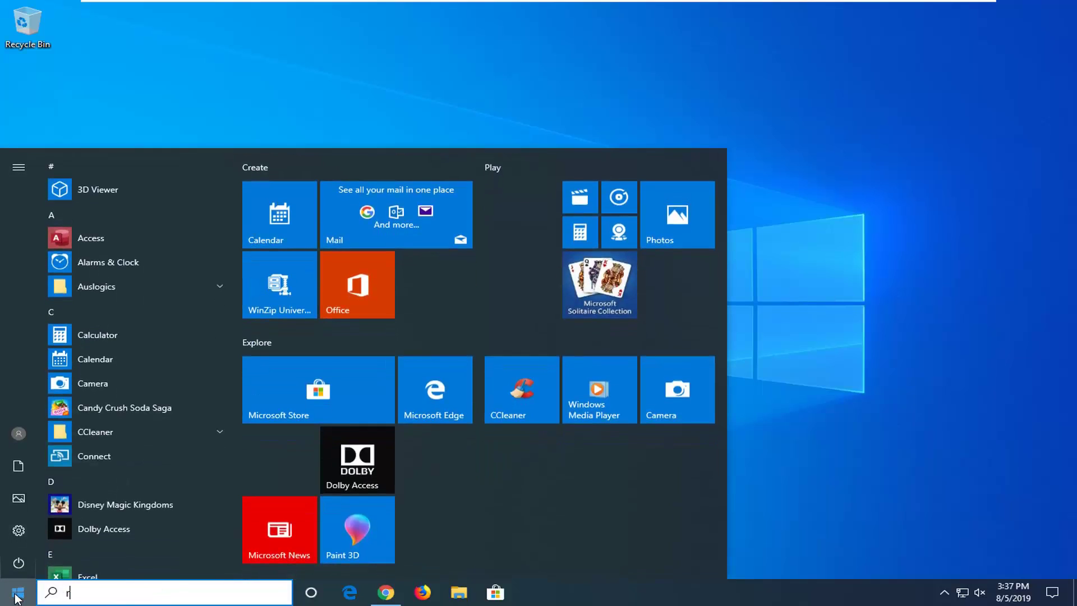
type("egedit")
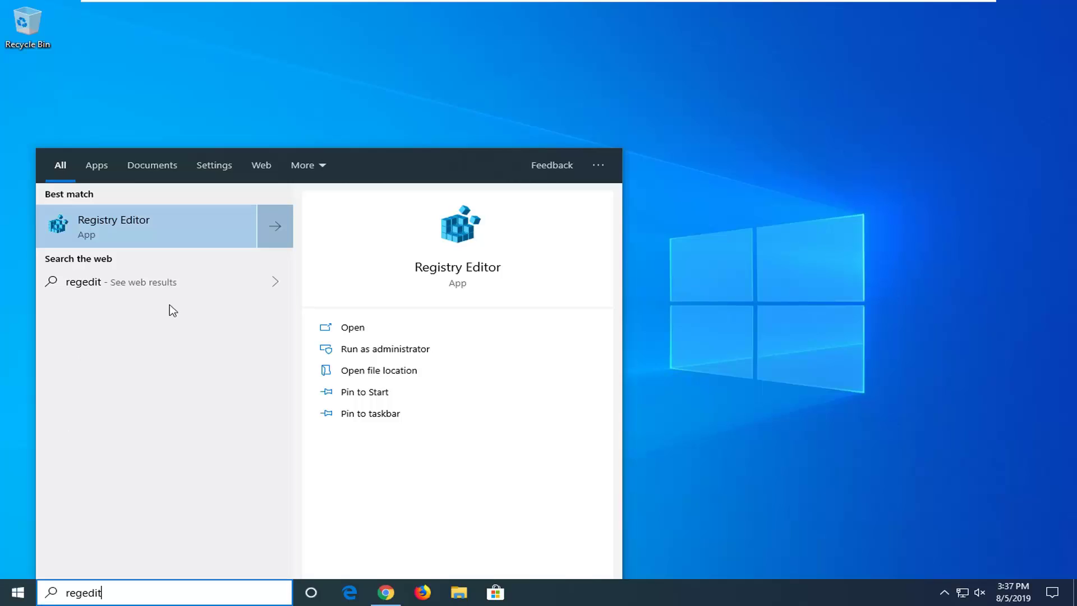
right_click(140, 230)
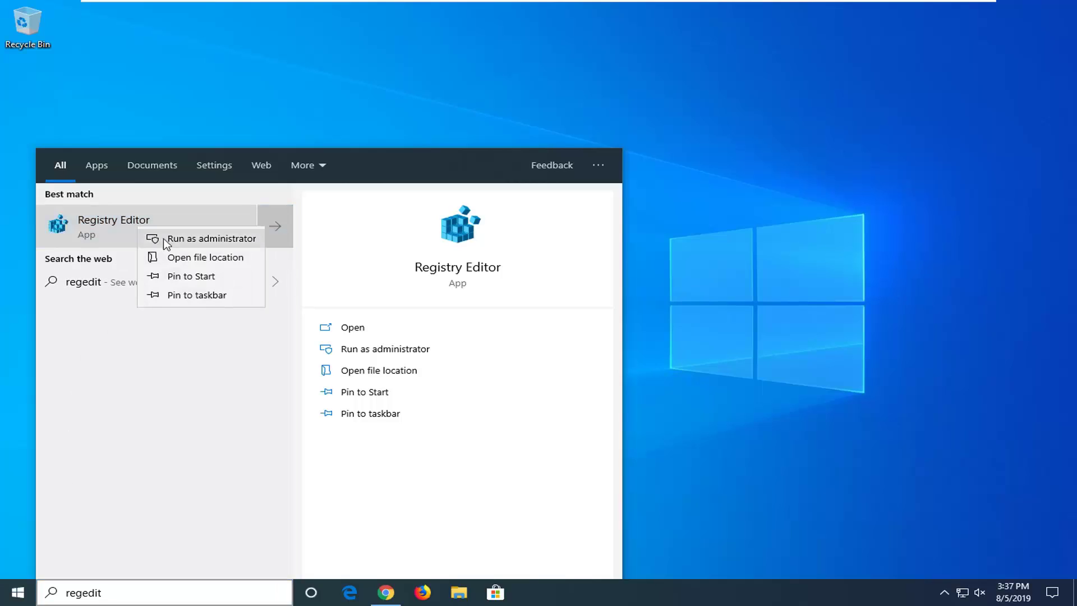
left_click(196, 241)
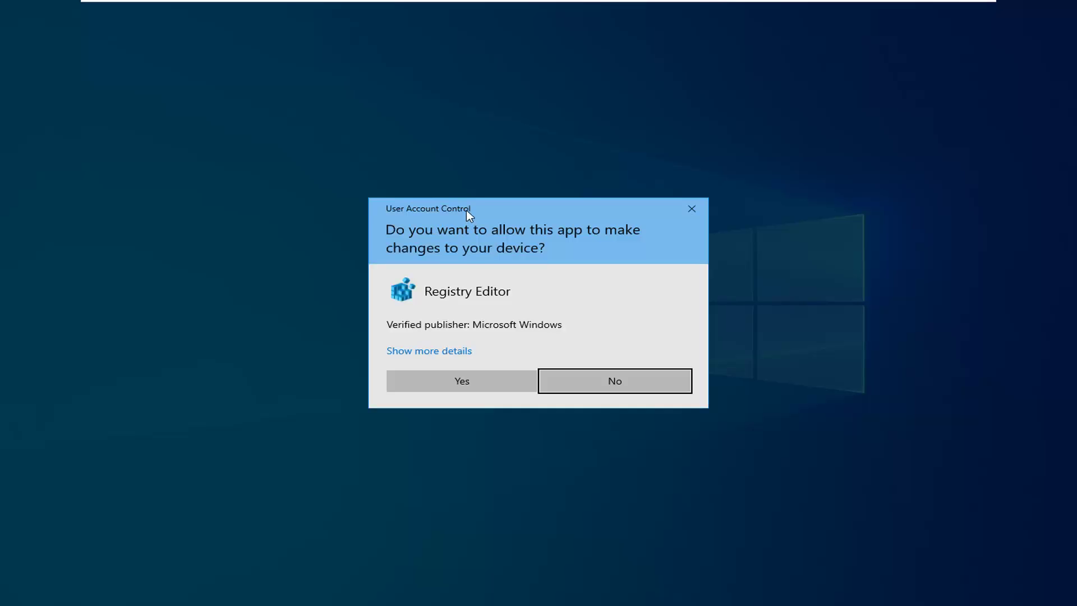
Approve the UAC prompt, cancel a File > Export of the registry, and close Registry Editor
left_click(459, 383)
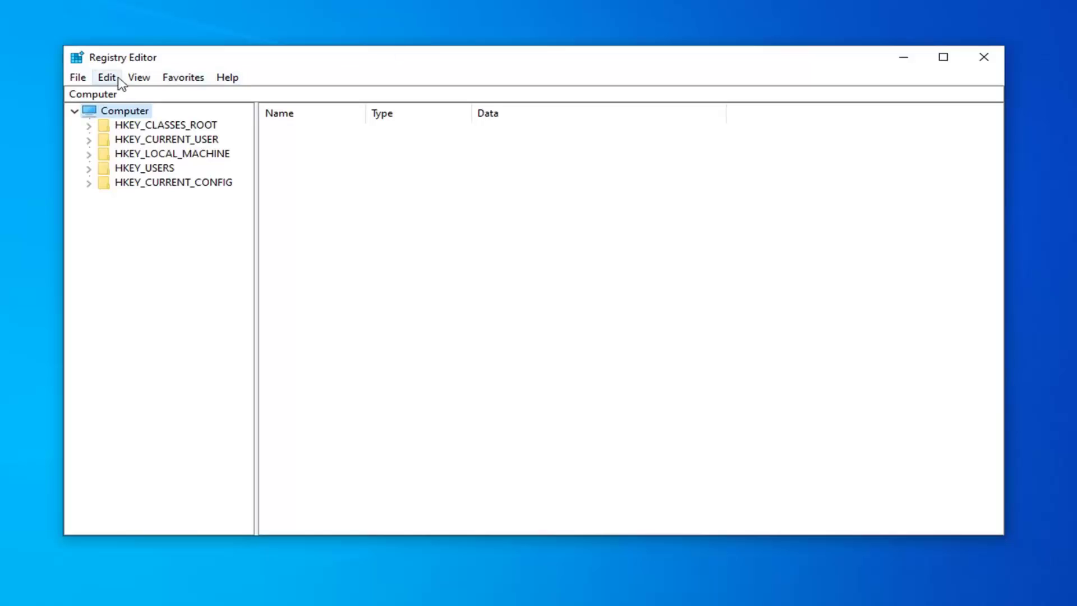
left_click(79, 78)
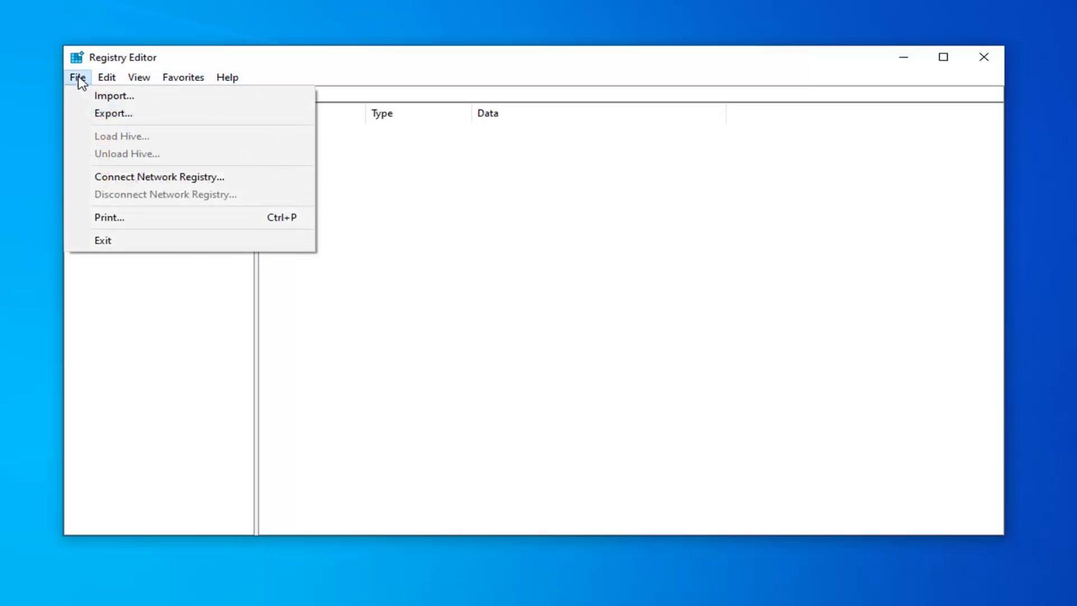
left_click(108, 114)
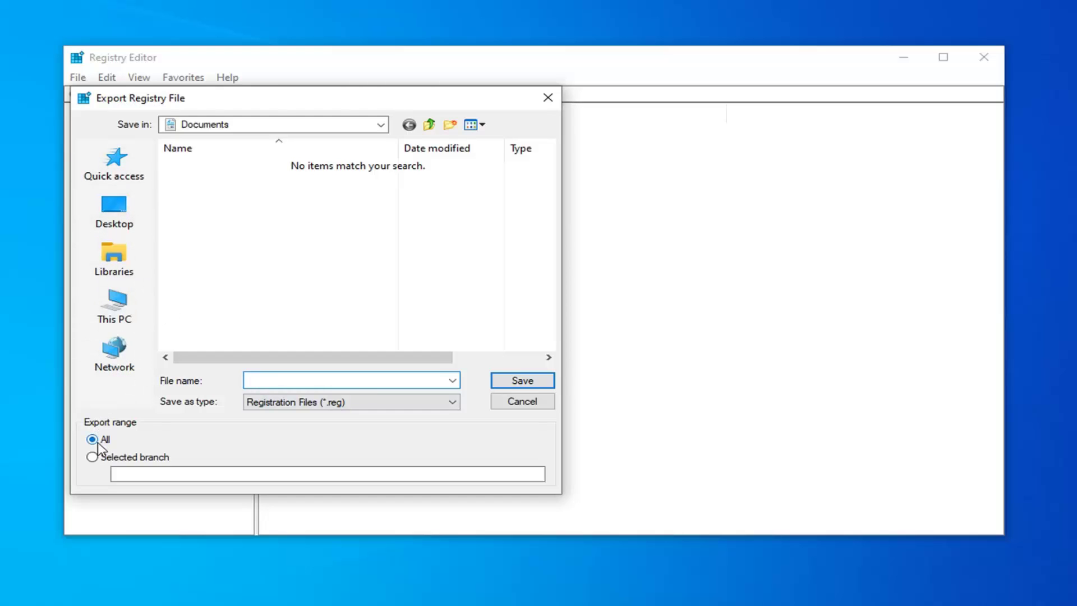
left_click(525, 402)
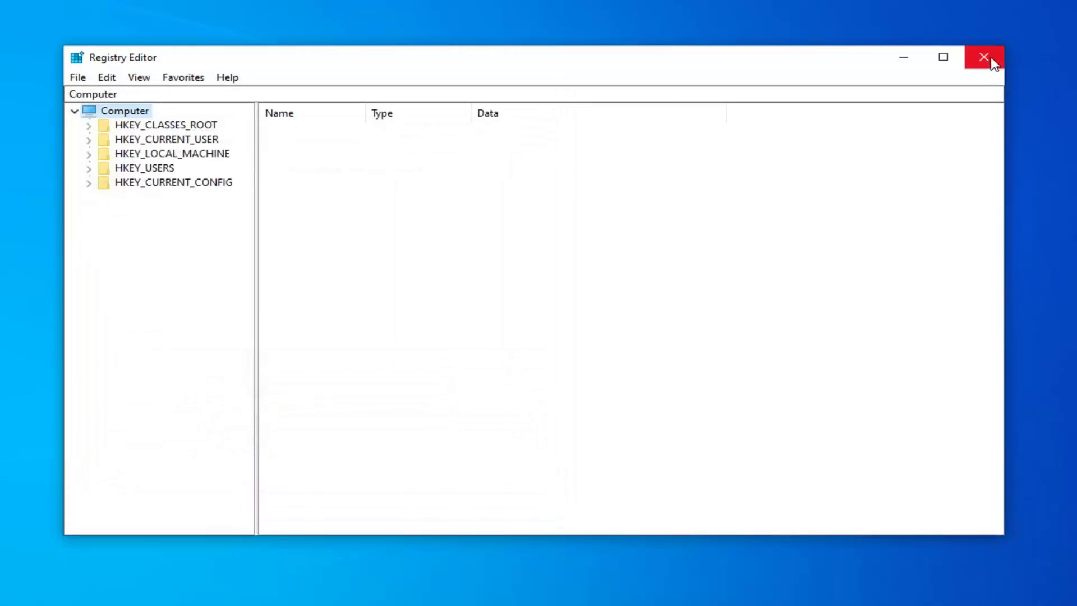
left_click(992, 63)
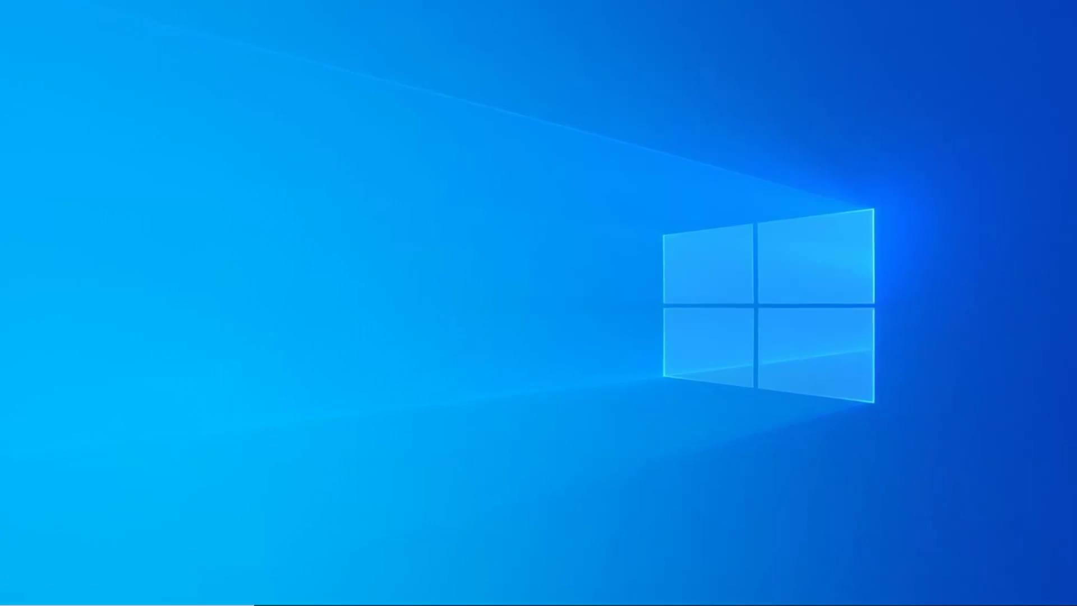
Relaunch Registry Editor as administrator from a regedit search and approve UAC
key("super")
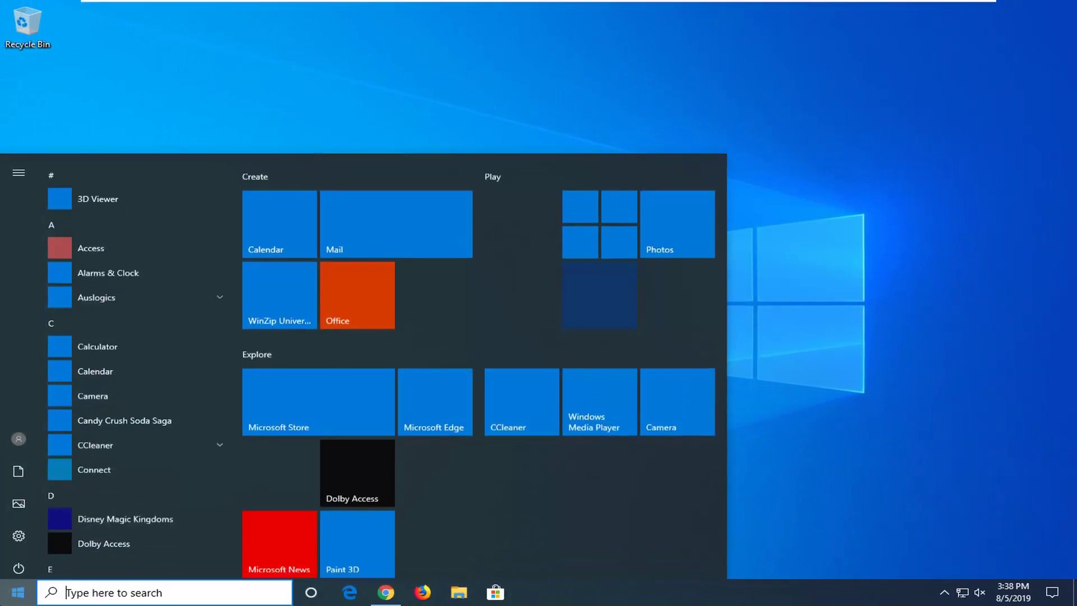
type("regedit")
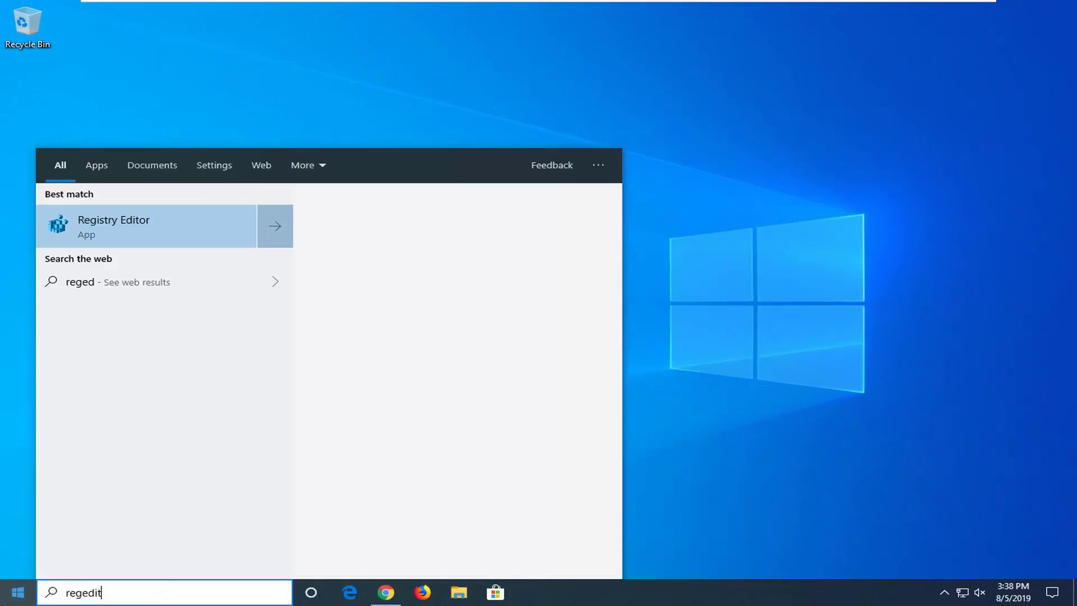
right_click(128, 222)
left_click(167, 235)
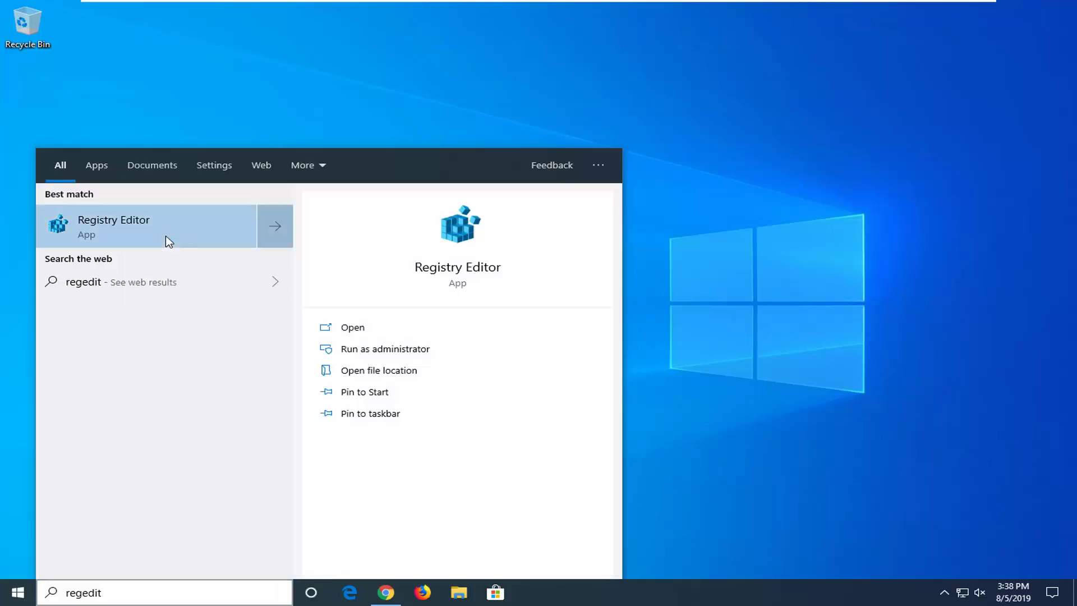
left_click(439, 382)
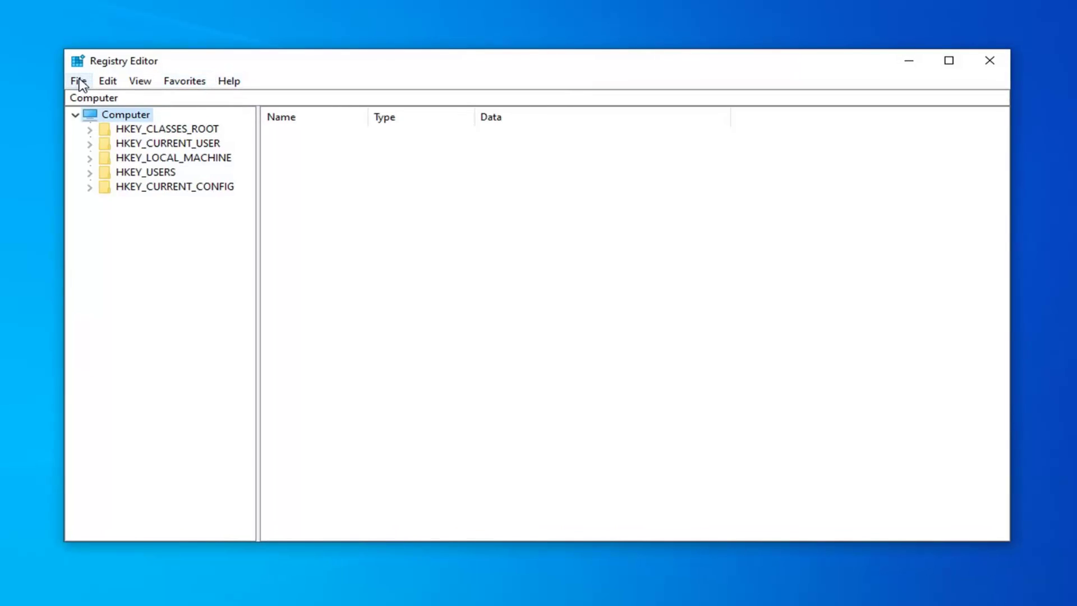
Start a File > Import from the Desktop folder, cancel it, and close Registry Editor
left_click(79, 82)
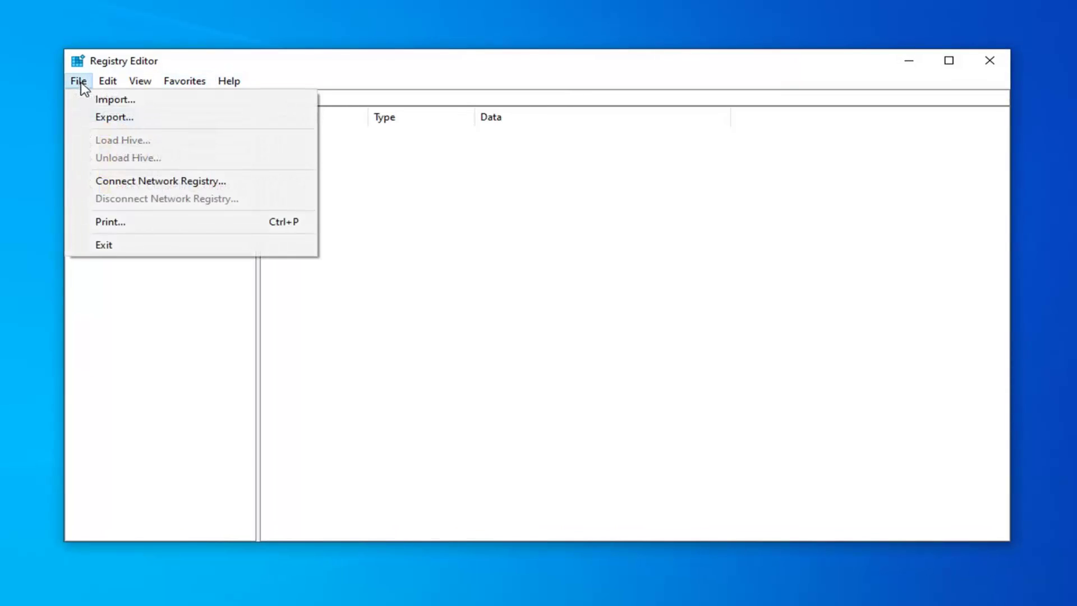
mouse_move(107, 82)
left_click(96, 100)
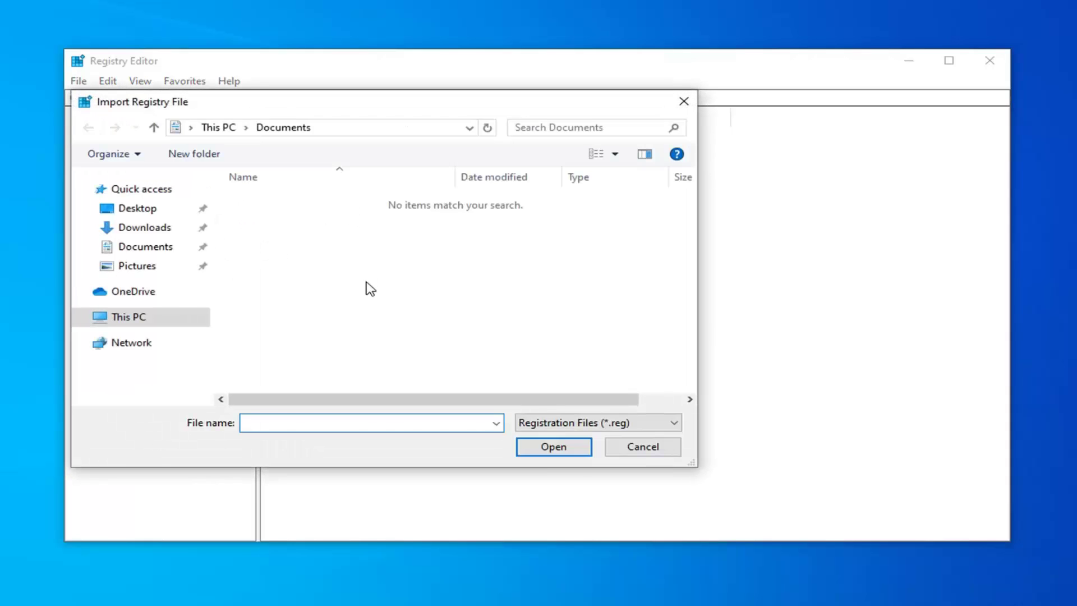
left_click(185, 206)
left_click(627, 448)
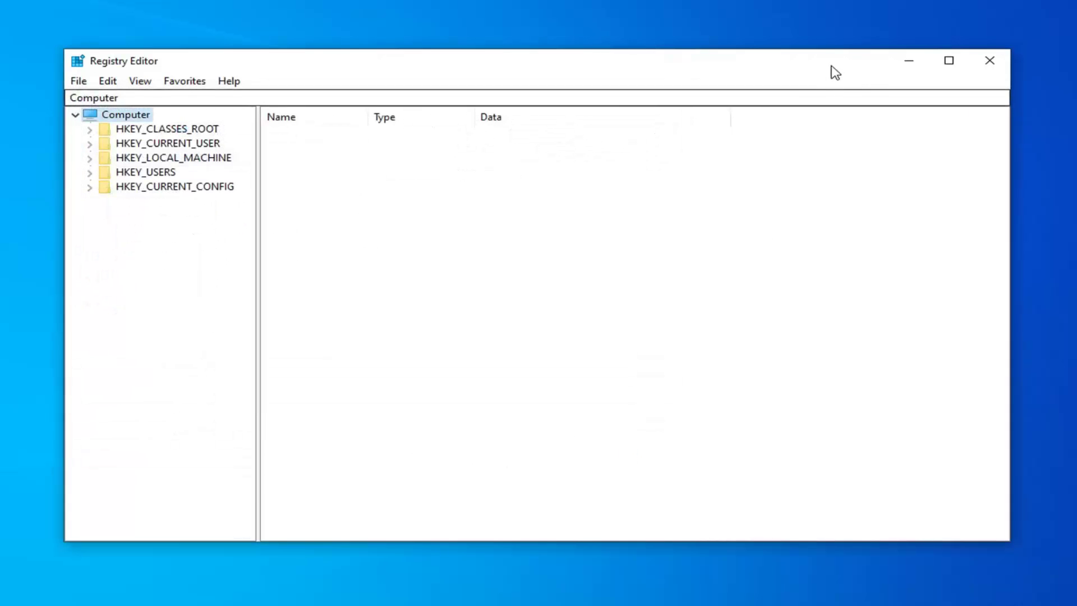
left_click(987, 63)
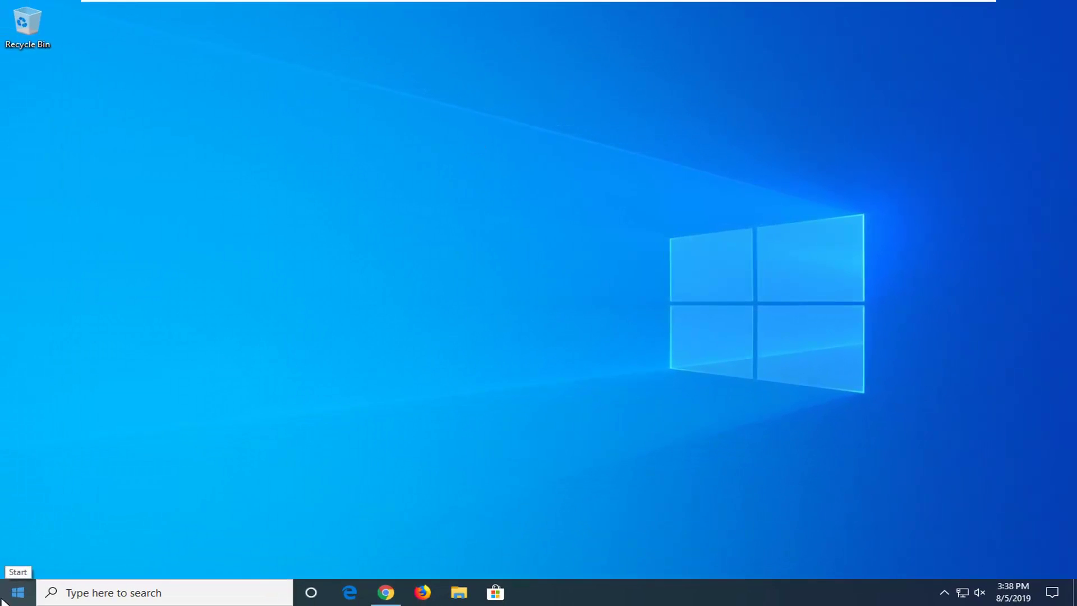
Search for cmd and open Command Prompt as administrator, approving UAC
left_click(2, 601)
type("c")
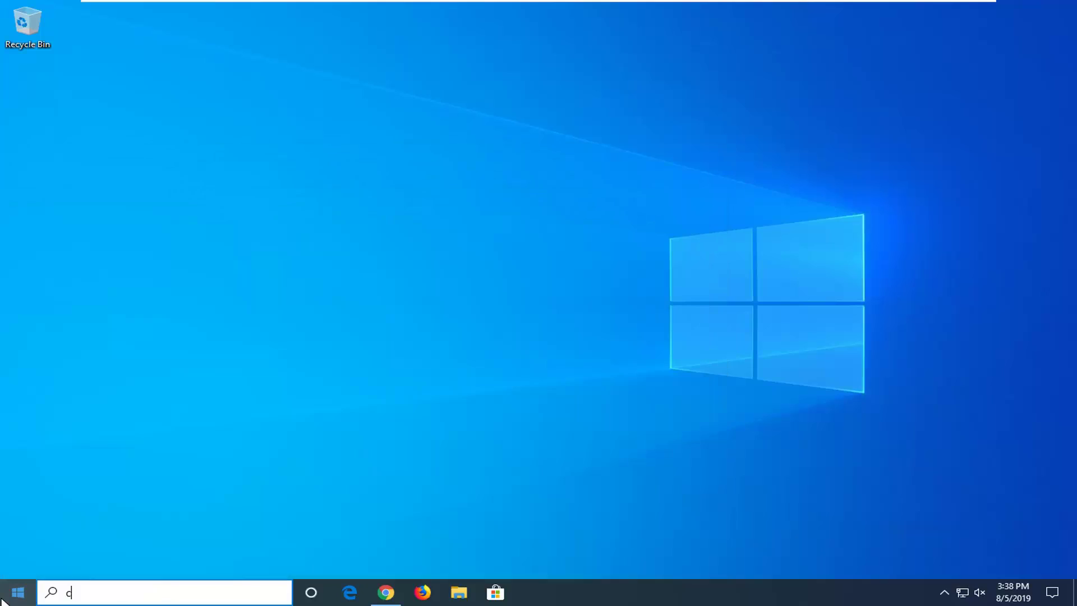
type("md")
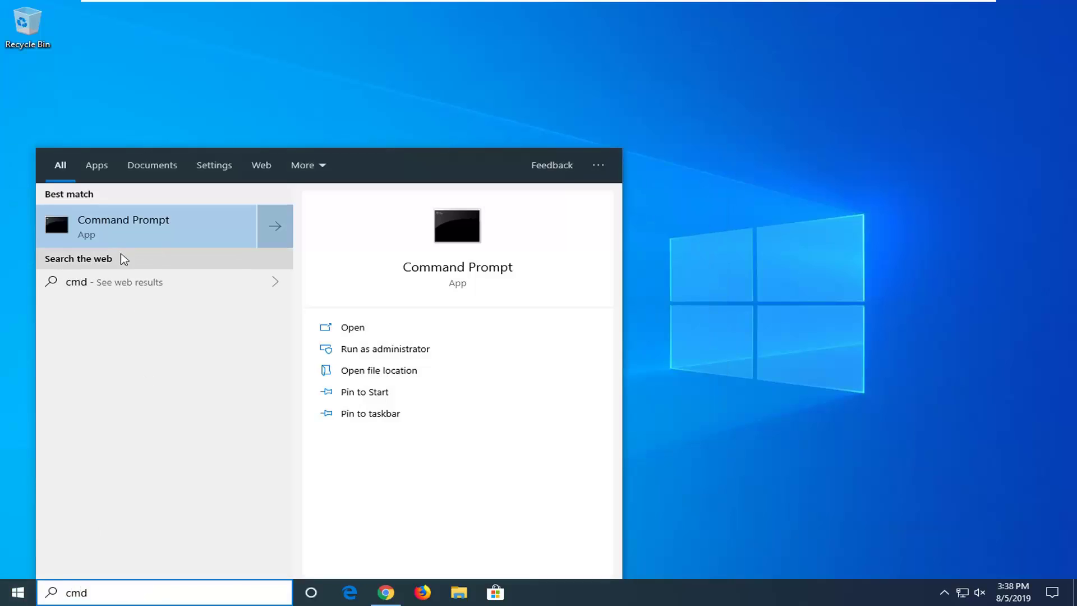
right_click(118, 227)
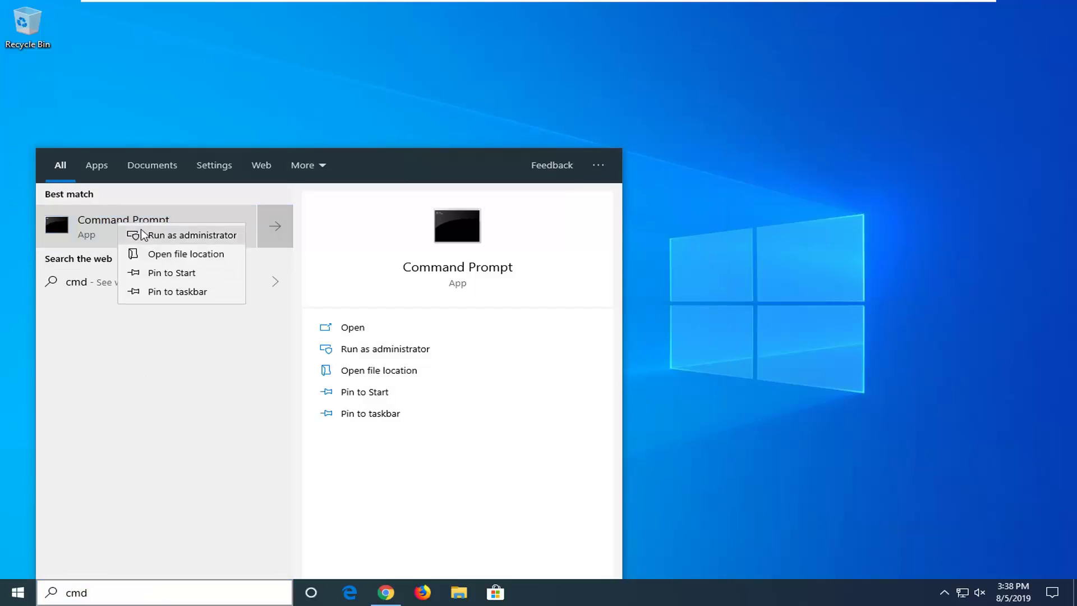
left_click(193, 238)
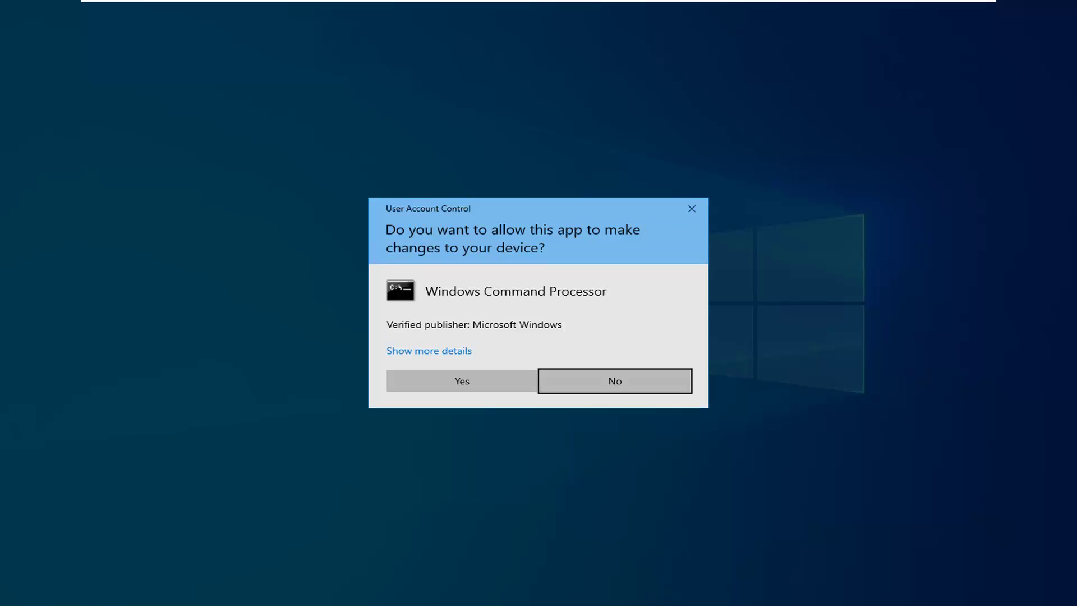
left_click(472, 384)
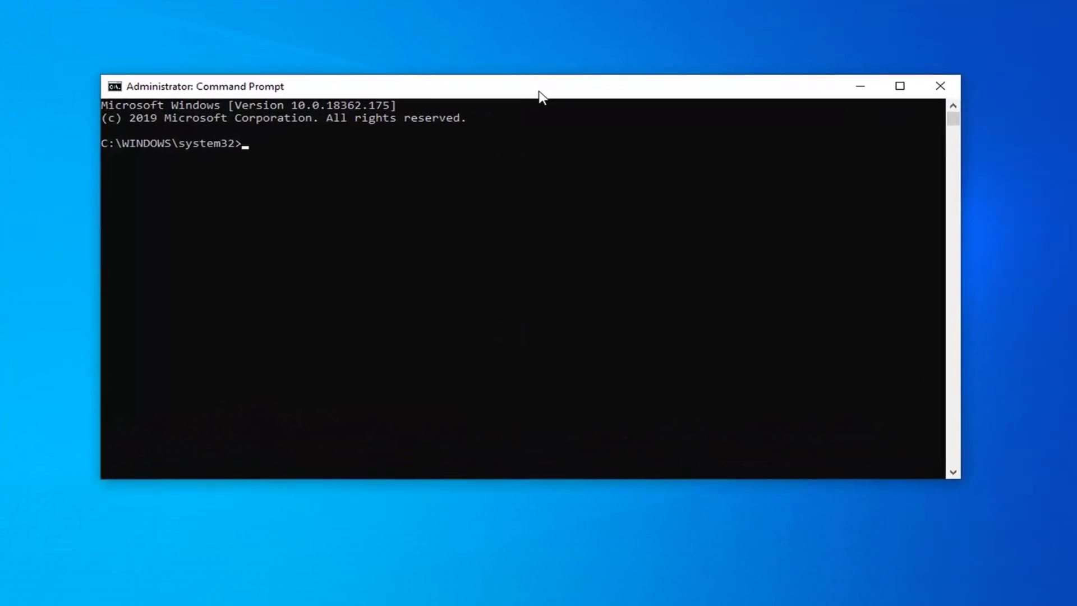
Bring up the Command Prompt title-bar menu to paste the REG ADD command
right_click(447, 83)
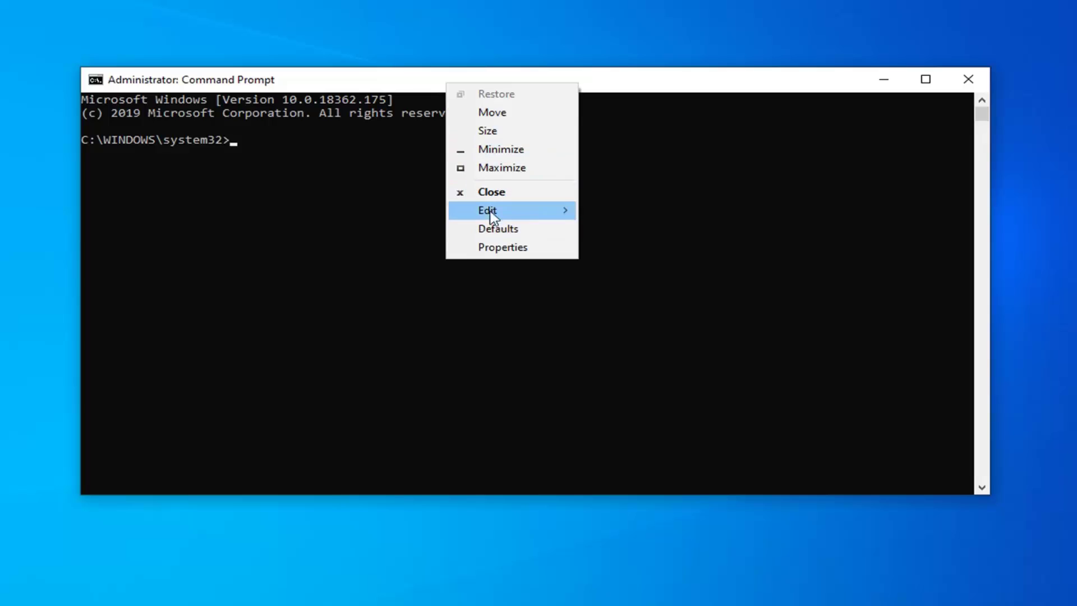
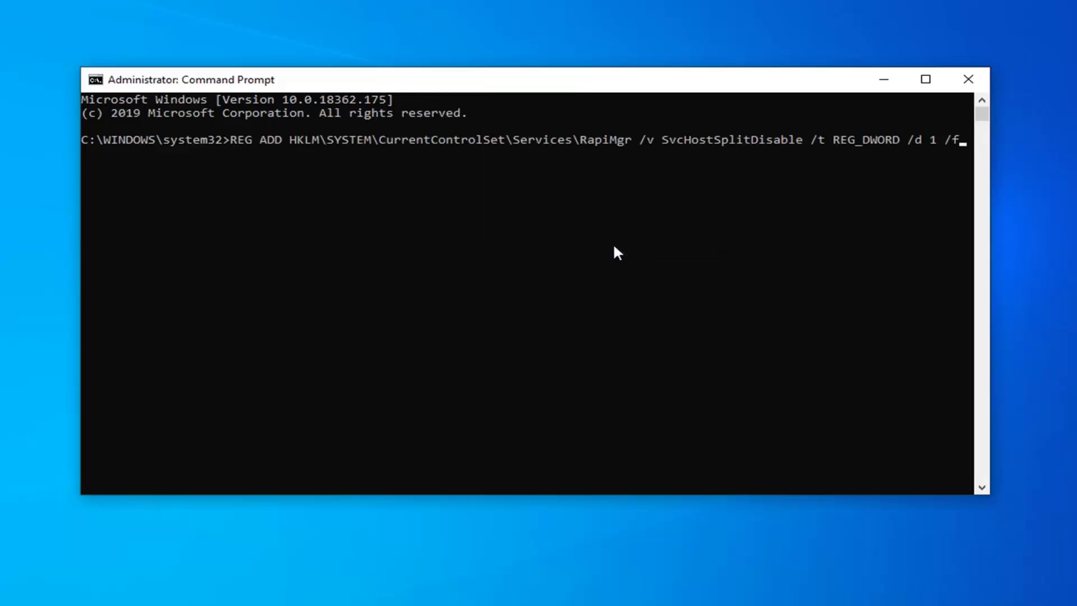
Run REG ADD setting RapiMgr's SvcHostSplitDisable to REG_DWORD 1, then begin re-pasting the command
key("Return")
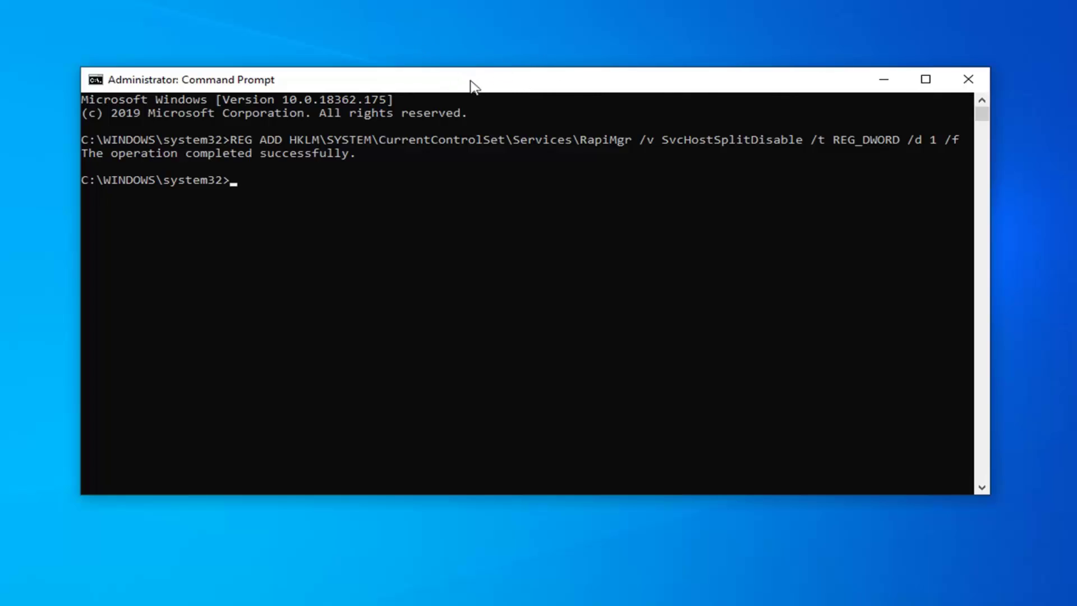
right_click(513, 82)
mouse_move(591, 216)
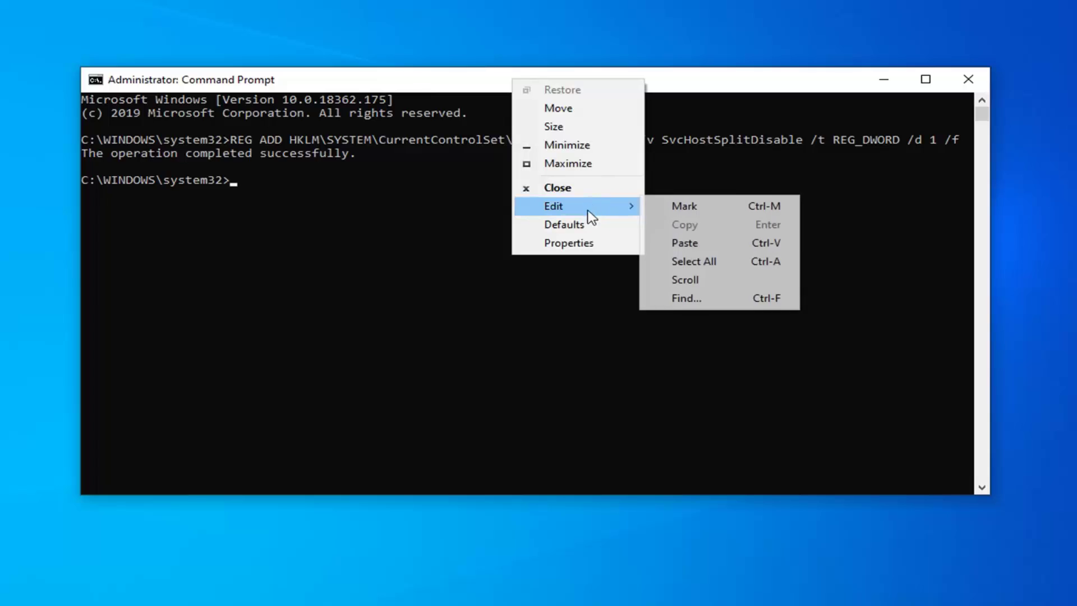
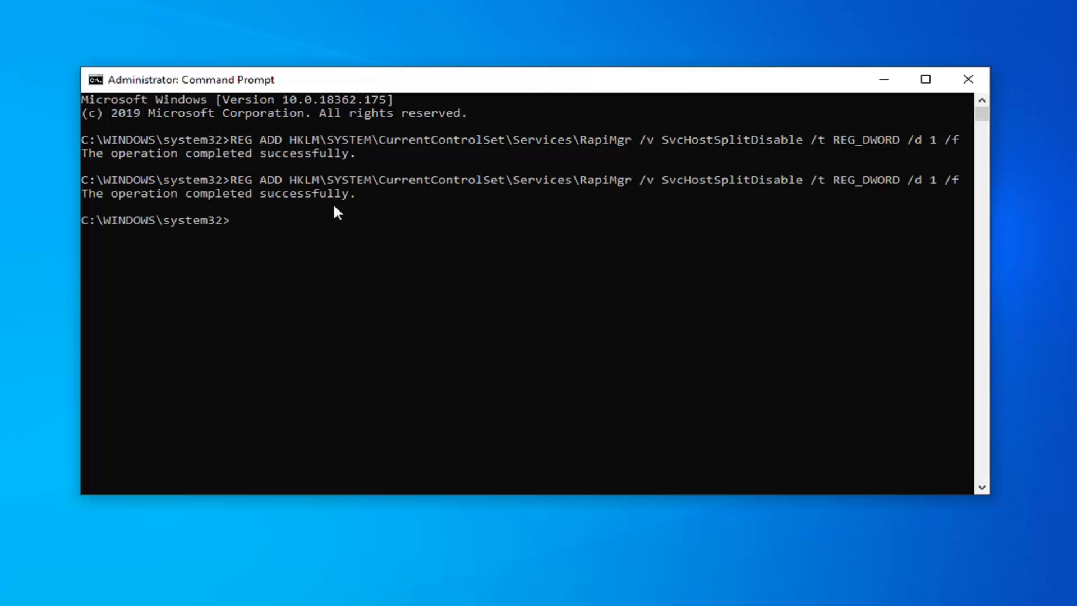
Close the Administrator: Command Prompt window after the RapiMgr SvcHostSplitDisable=1 registry change
left_click(968, 79)
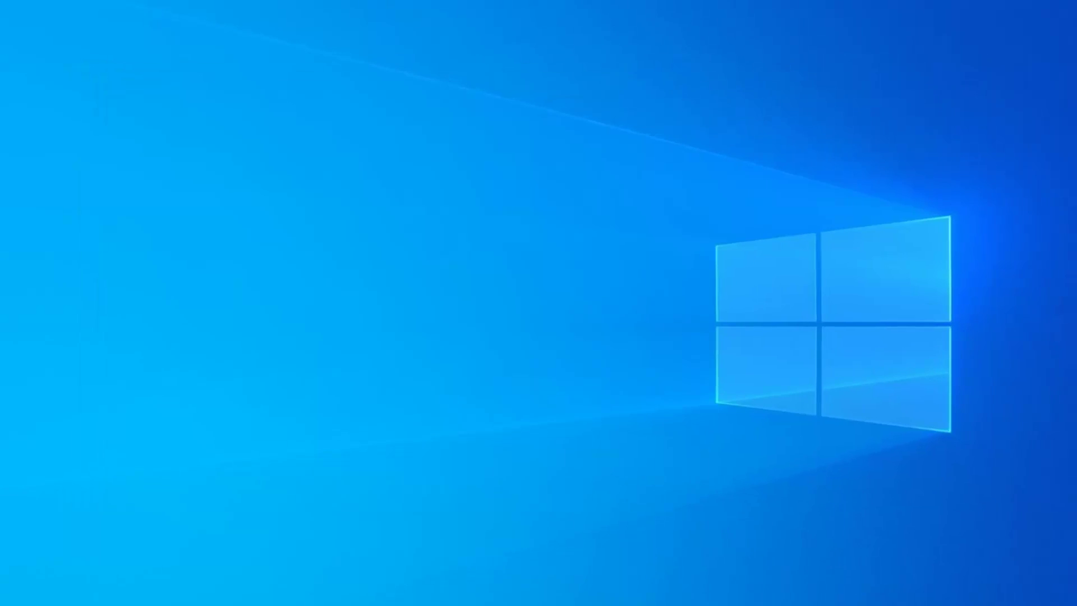